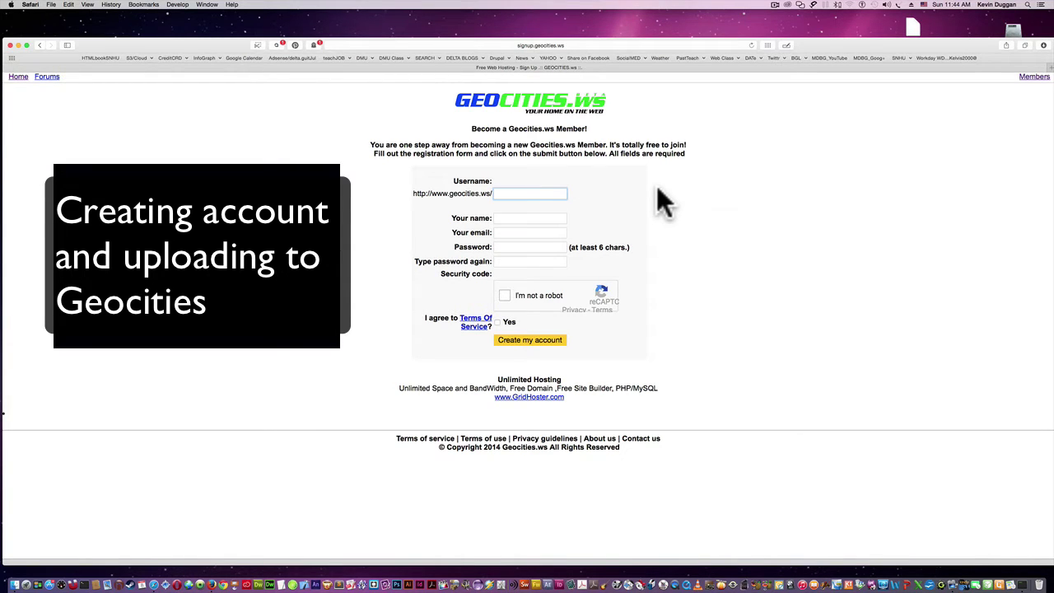
type("test")
type("i")
type("ngsnhu")
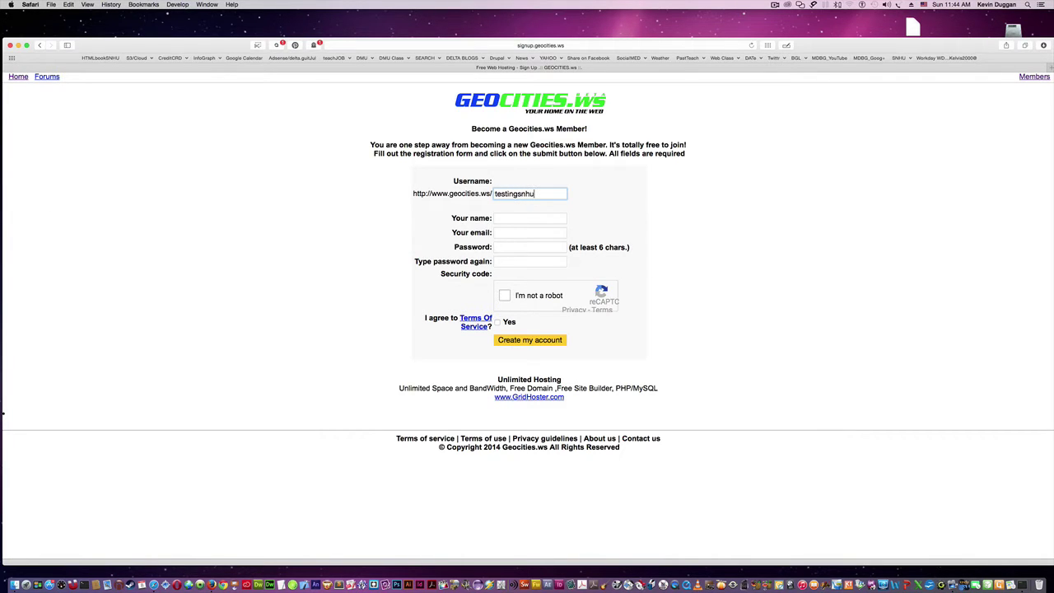
left_click(527, 218)
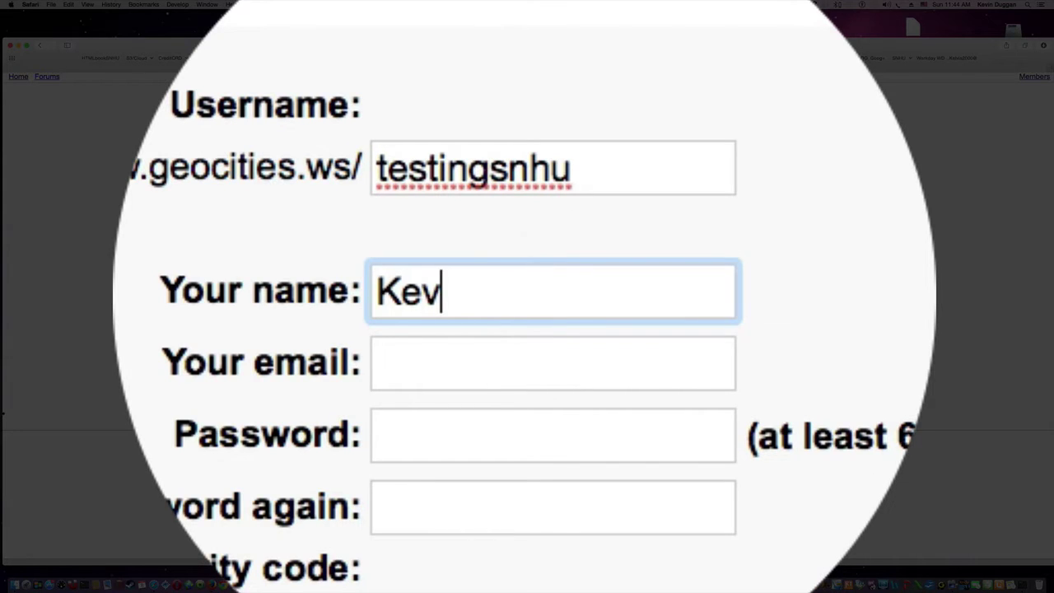
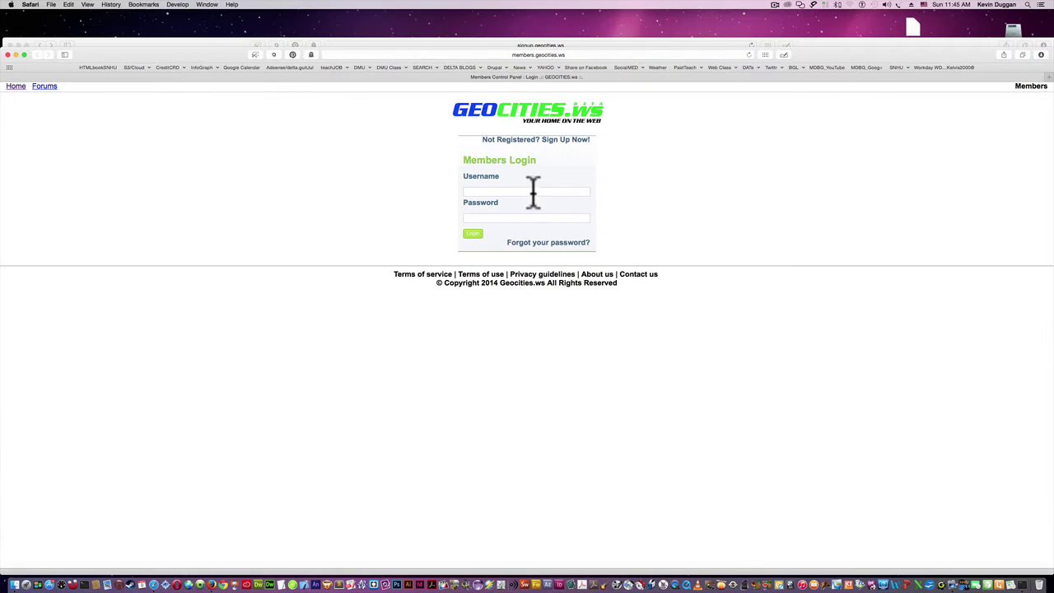
- Log into the Members Login as testingsnhu with the account password
left_click(492, 192)
left_click(506, 219)
type("••••••")
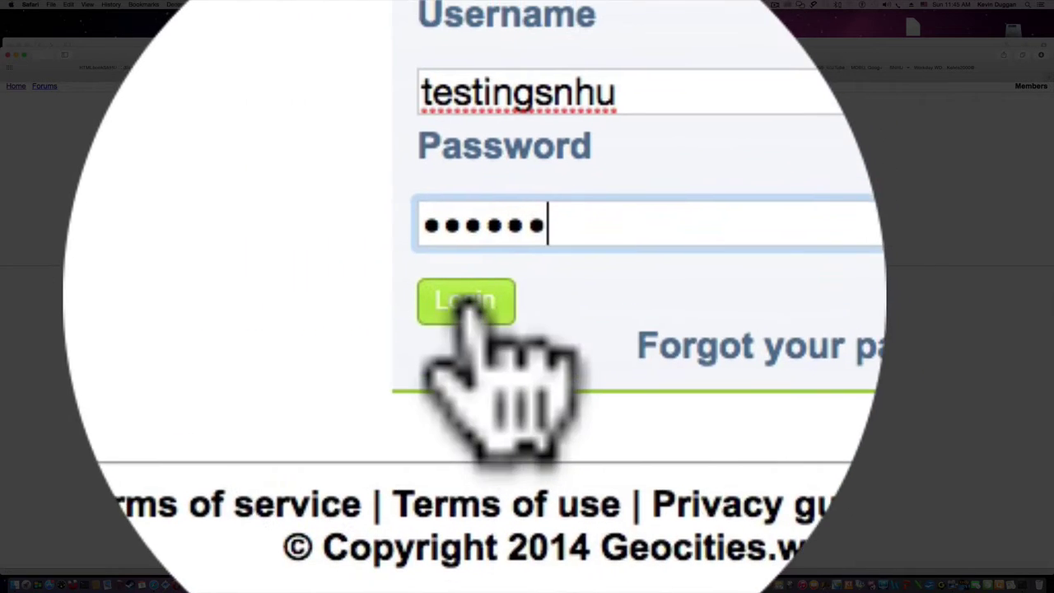
left_click(347, 341)
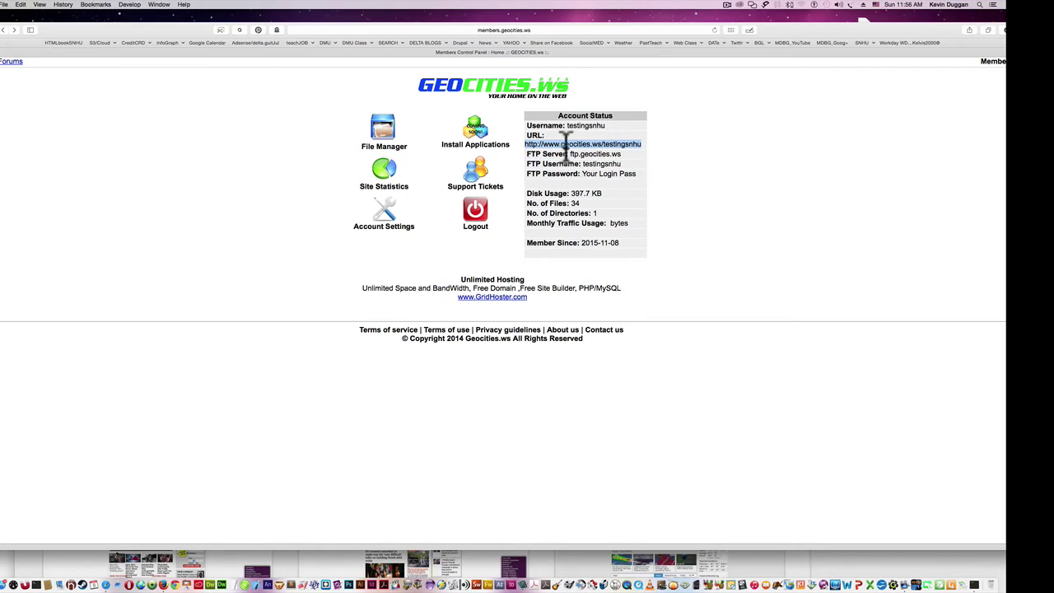
- Select the testingsnhu site URL text in the Account Status box
left_click(525, 146)
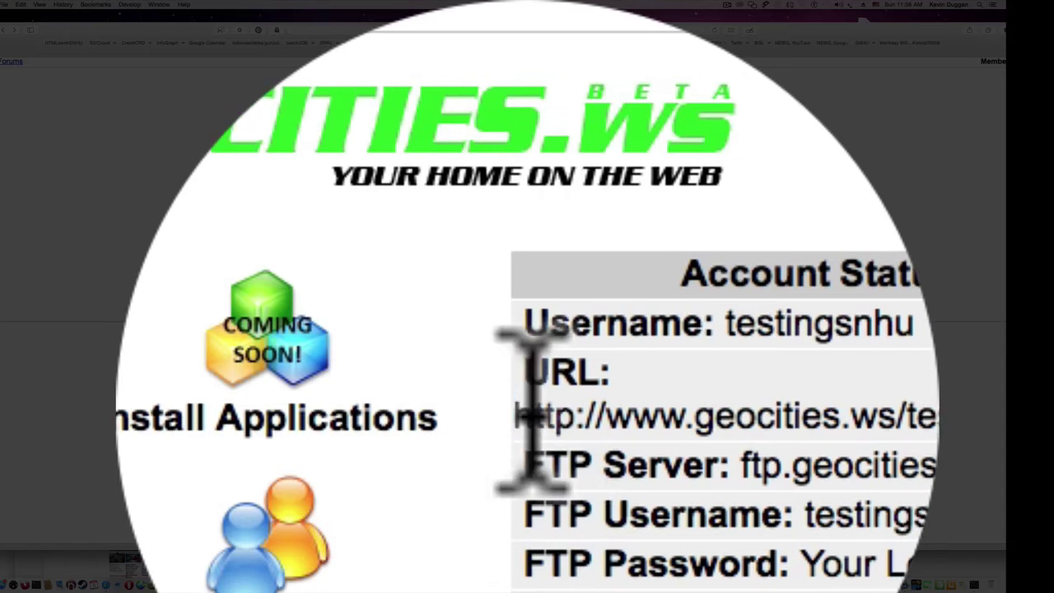
left_click_drag(524, 145, 619, 143)
left_click_drag(599, 412, 600, 412)
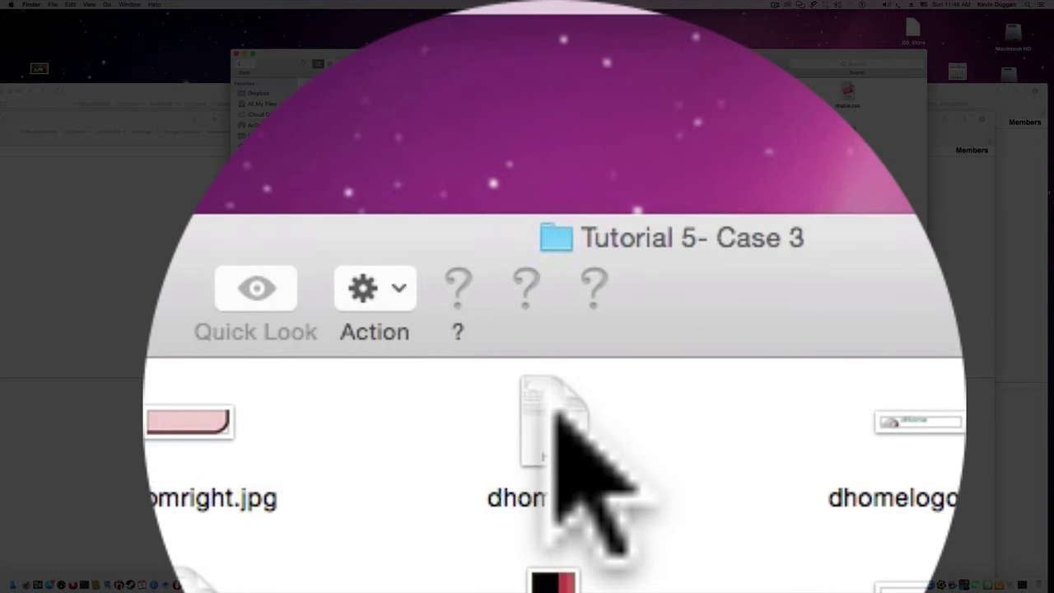
- Rename dhome.htm to index.htm in the Tutorial 5- Case 3 folder
left_click_drag(553, 412, 490, 218)
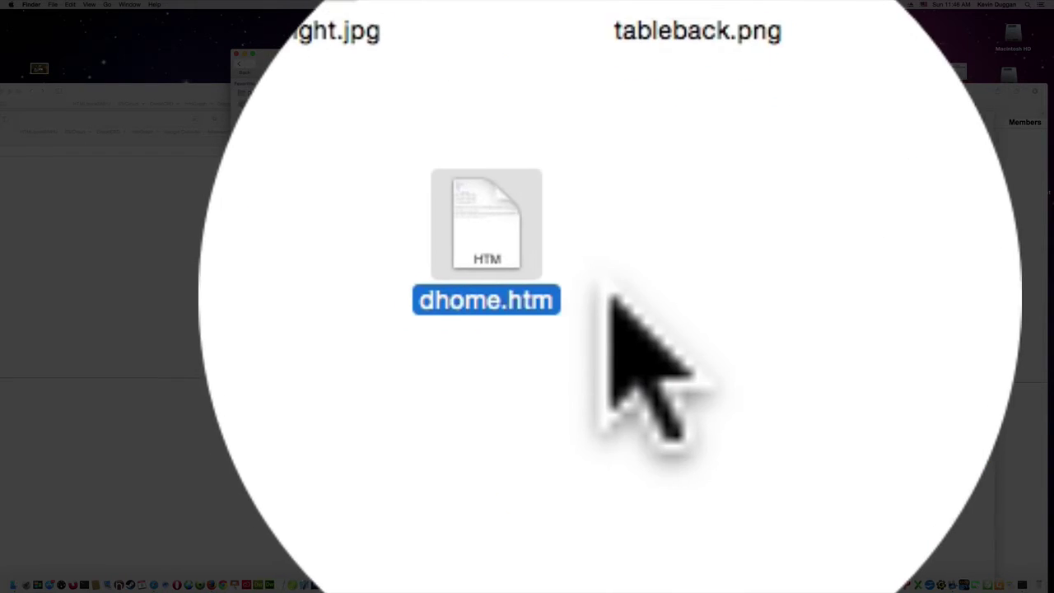
left_click(580, 293)
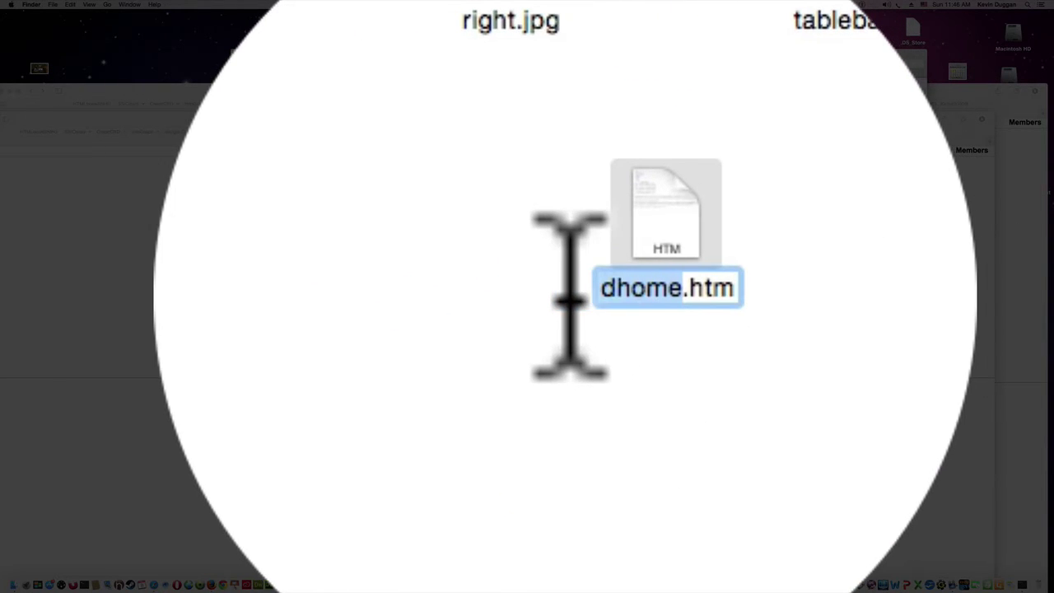
type("index")
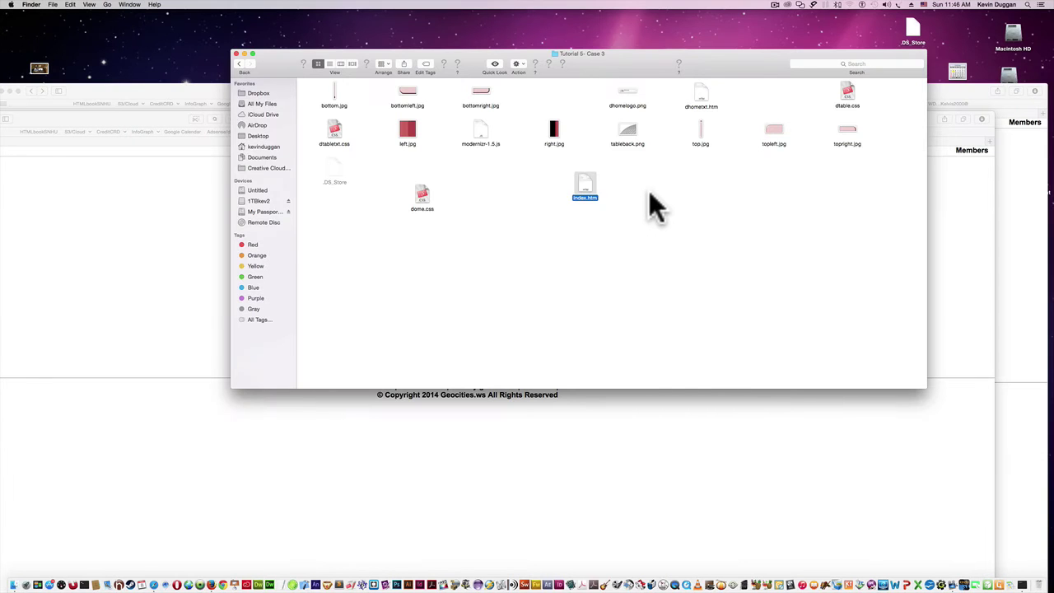
key("Return")
- Compress all 16 site files into Archive.zip
left_click_drag(422, 195, 431, 165)
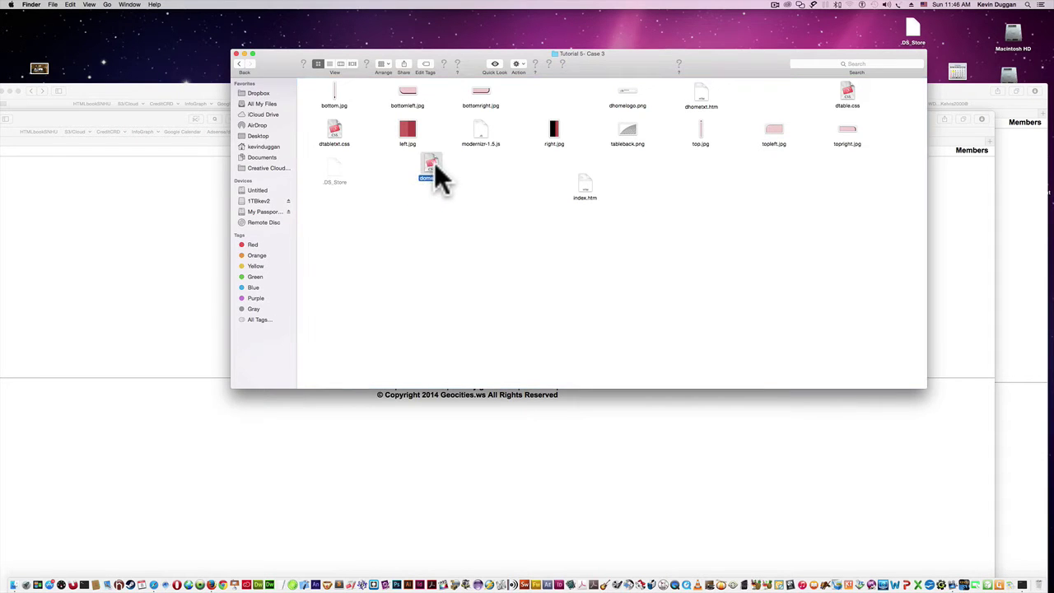
left_click_drag(320, 85, 858, 180)
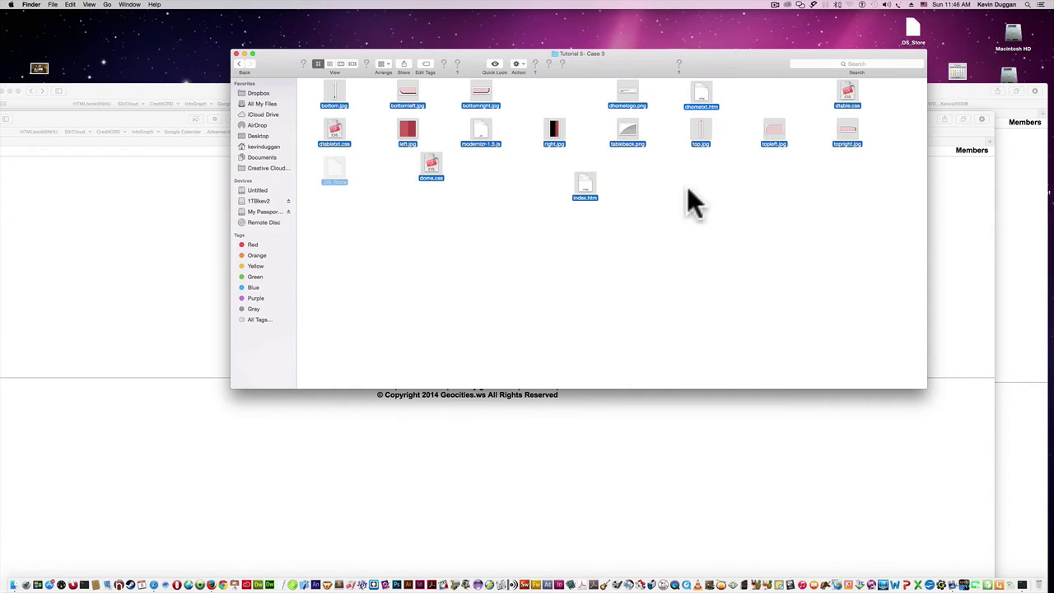
right_click(589, 184)
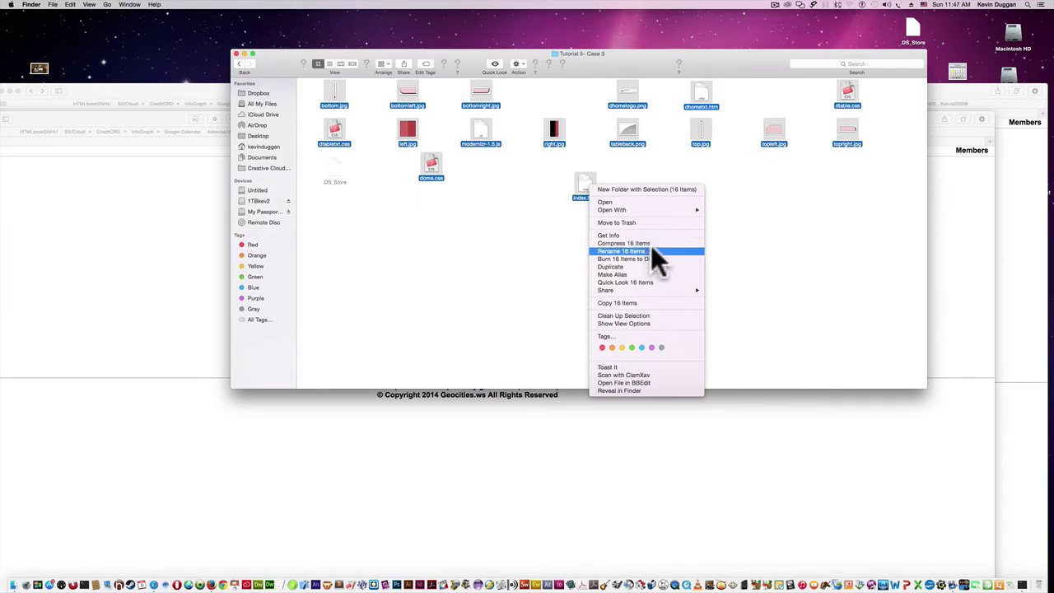
left_click(652, 243)
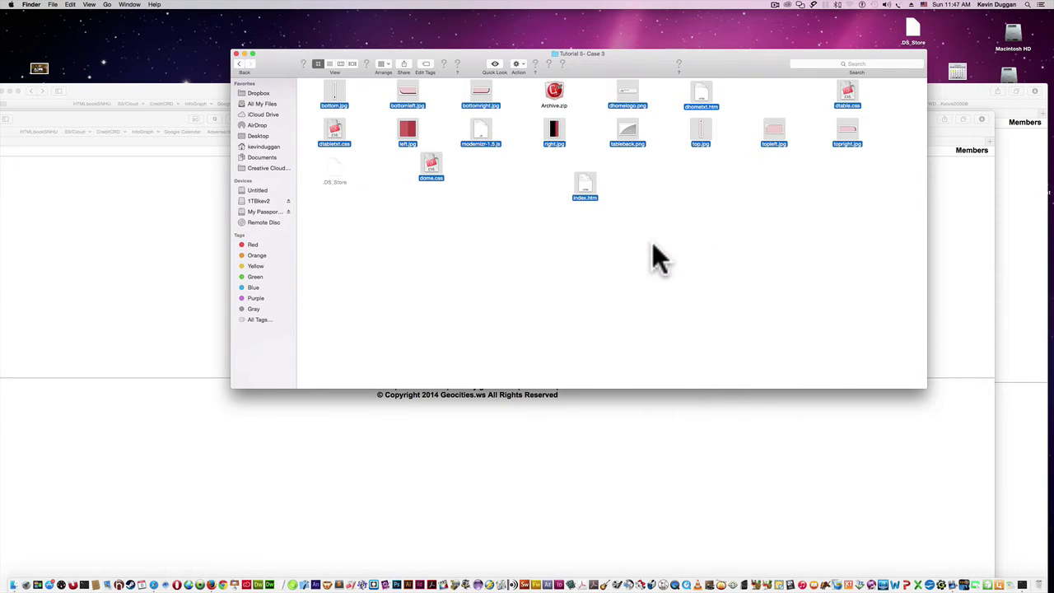
- Copy Archive.zip from the folder onto the desktop
left_click_drag(642, 59, 661, 124)
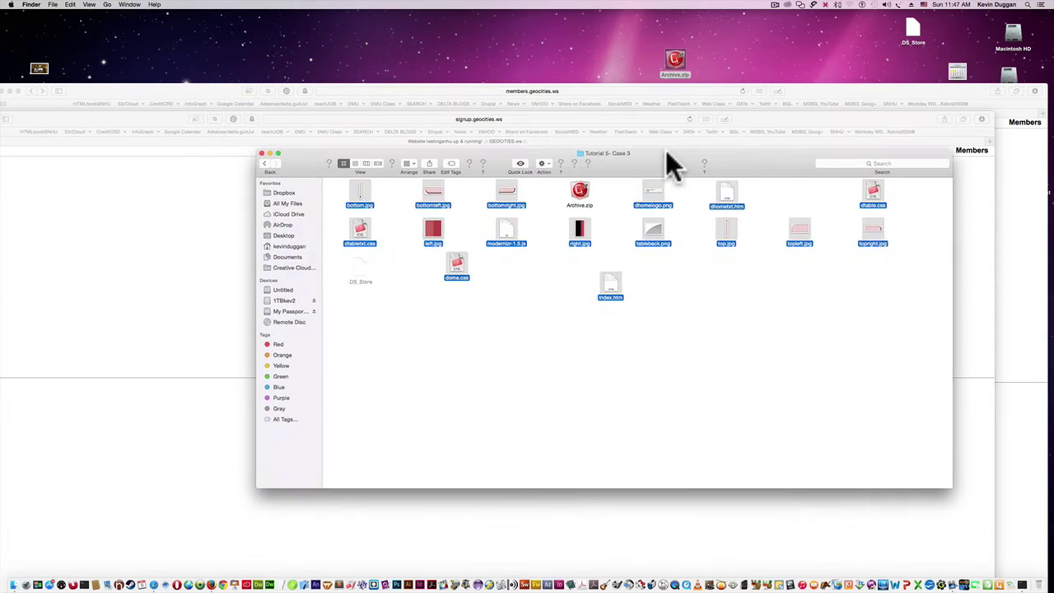
left_click_drag(678, 72, 1036, 576)
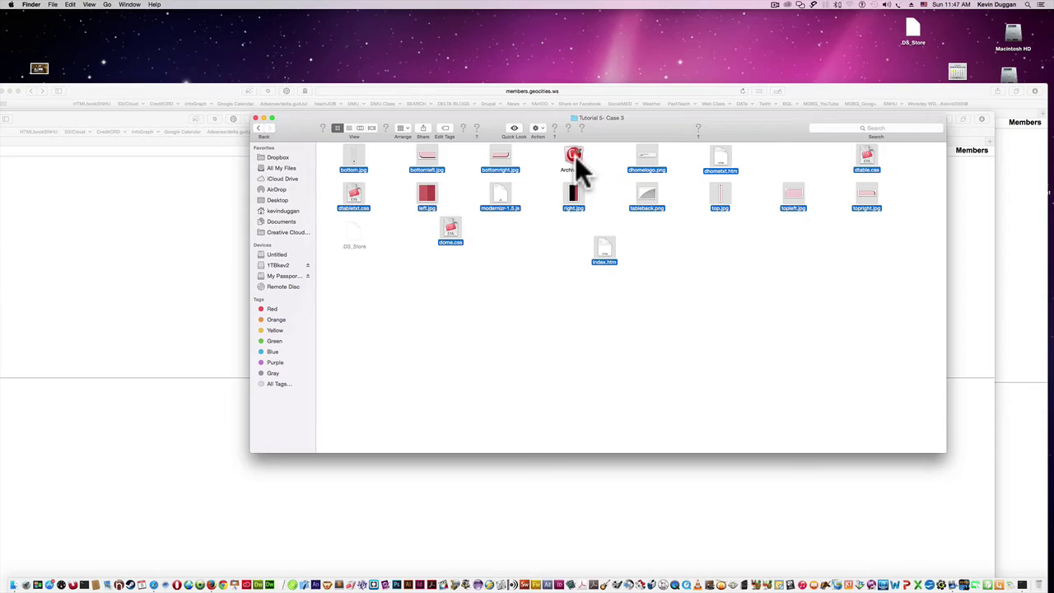
left_click_drag(575, 157, 641, 48)
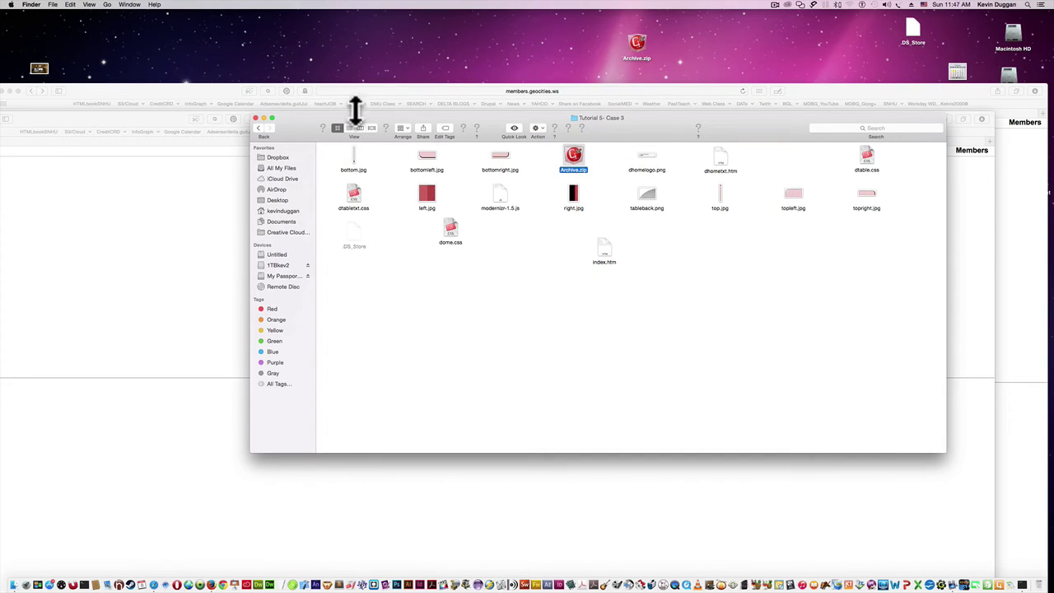
- Delete the default index.html from the Geocities.ws root folder
left_click(185, 86)
left_click_drag(218, 63, 216, 27)
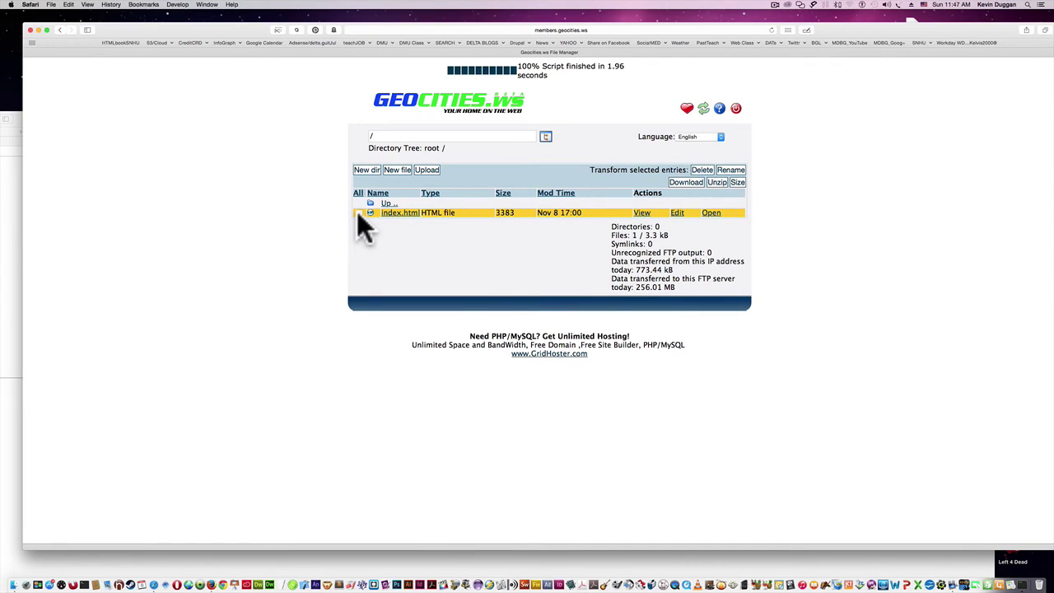
left_click(358, 214)
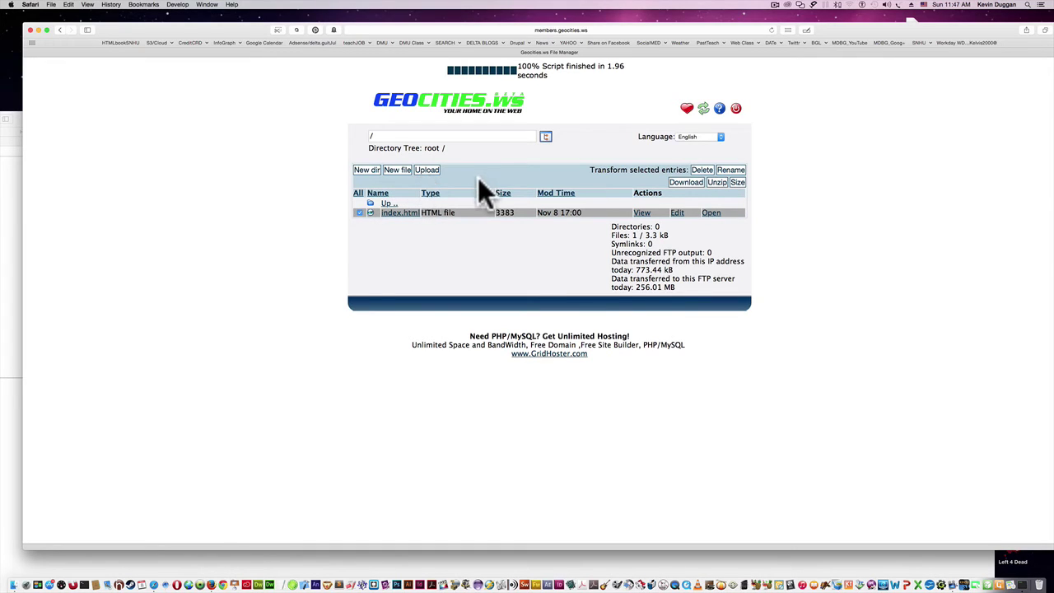
left_click(702, 170)
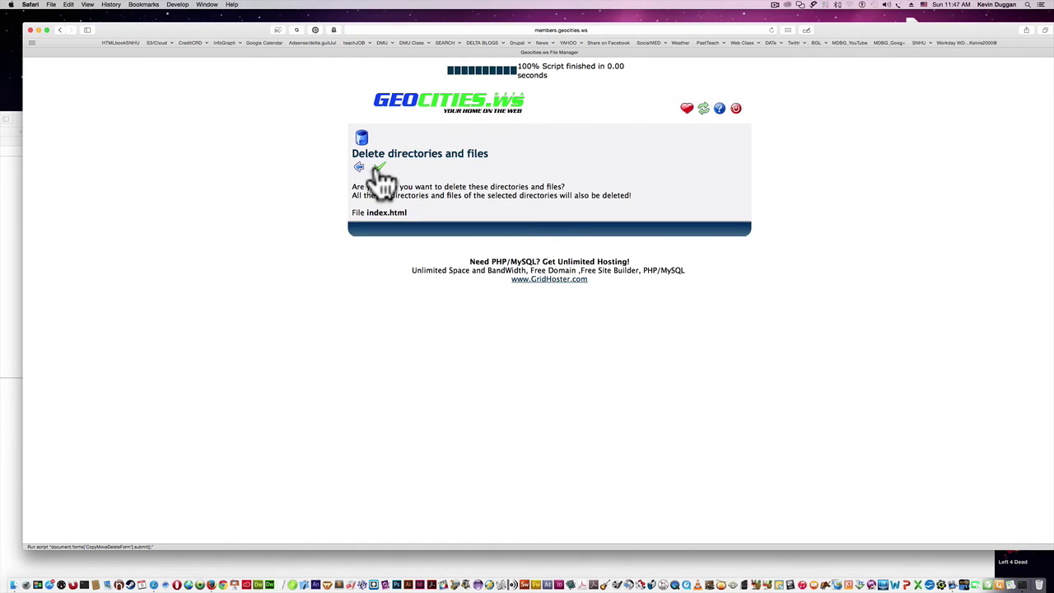
left_click(377, 169)
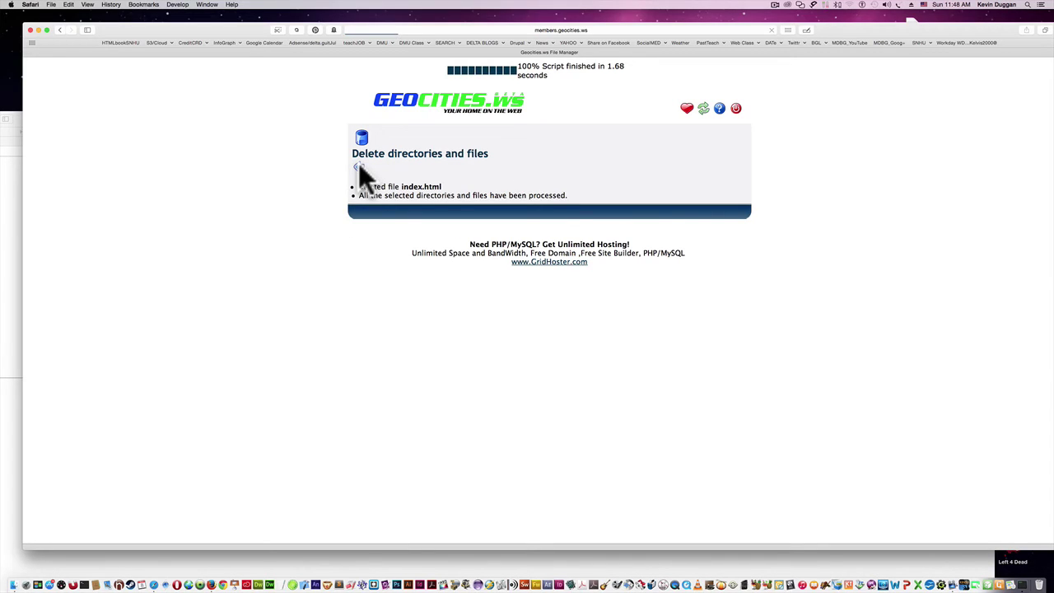
left_click(359, 167)
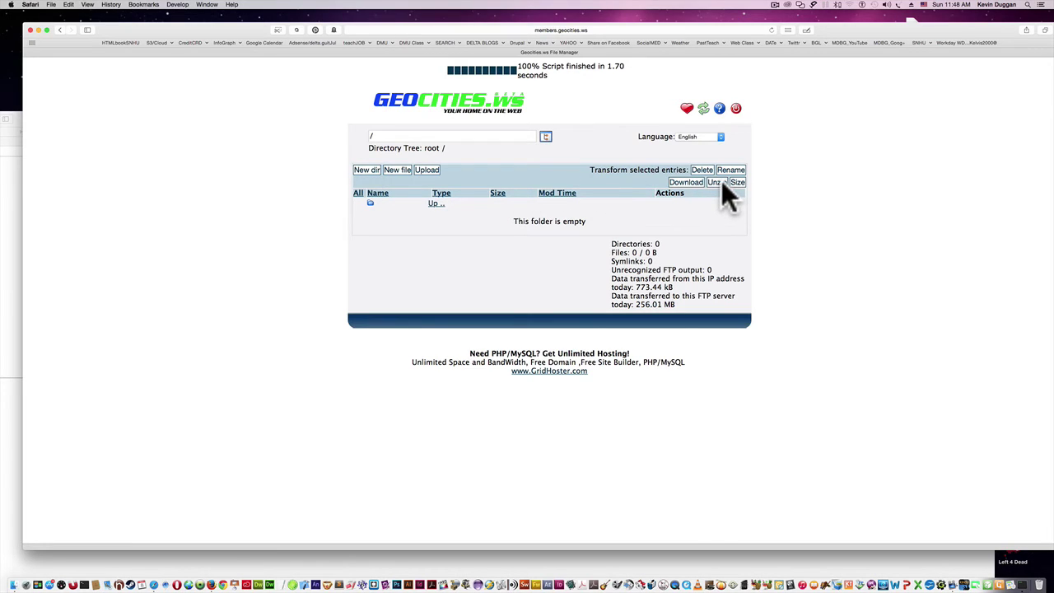
- Upload Archive.zip from the Desktop into the Geocities.ws root folder
left_click(422, 168)
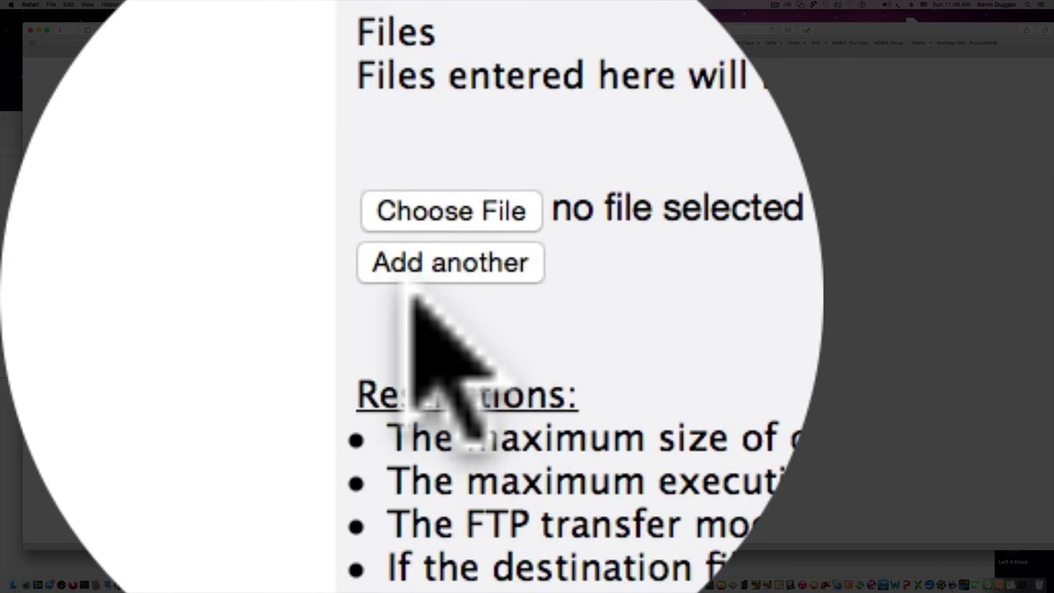
left_click(416, 298)
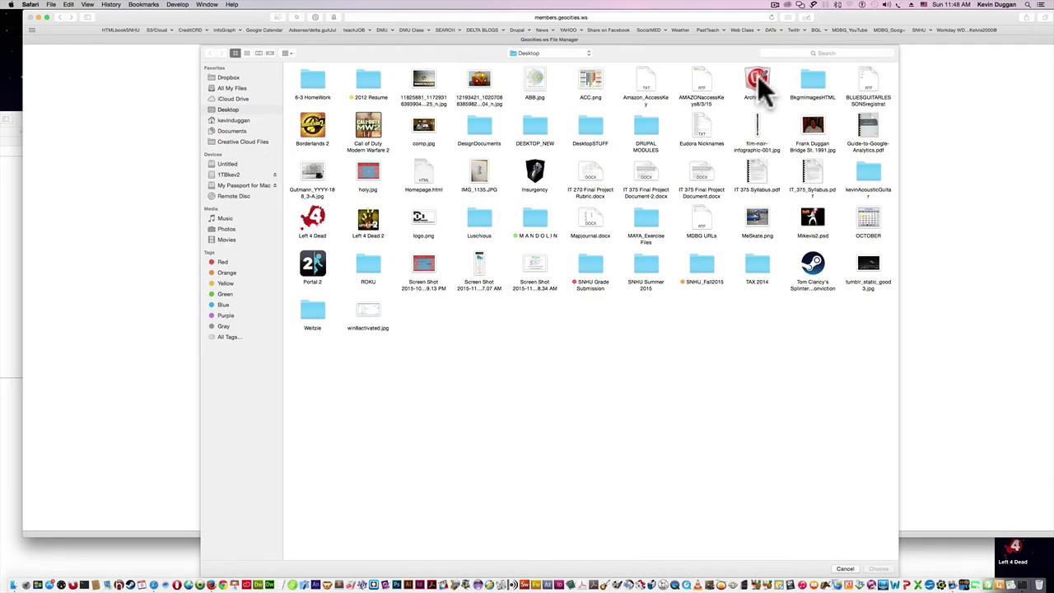
left_click(757, 79)
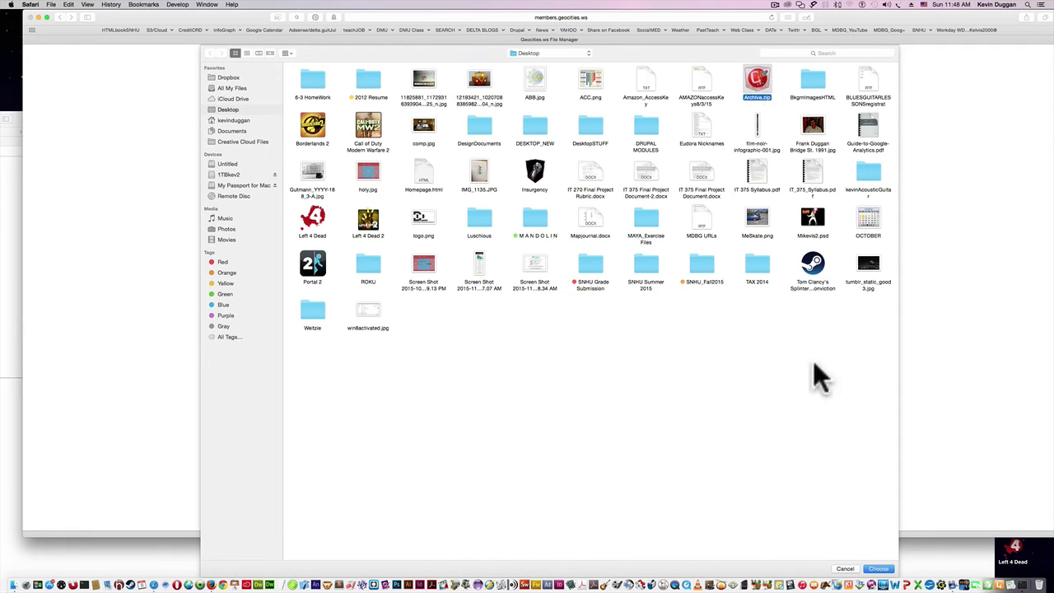
left_click(879, 569)
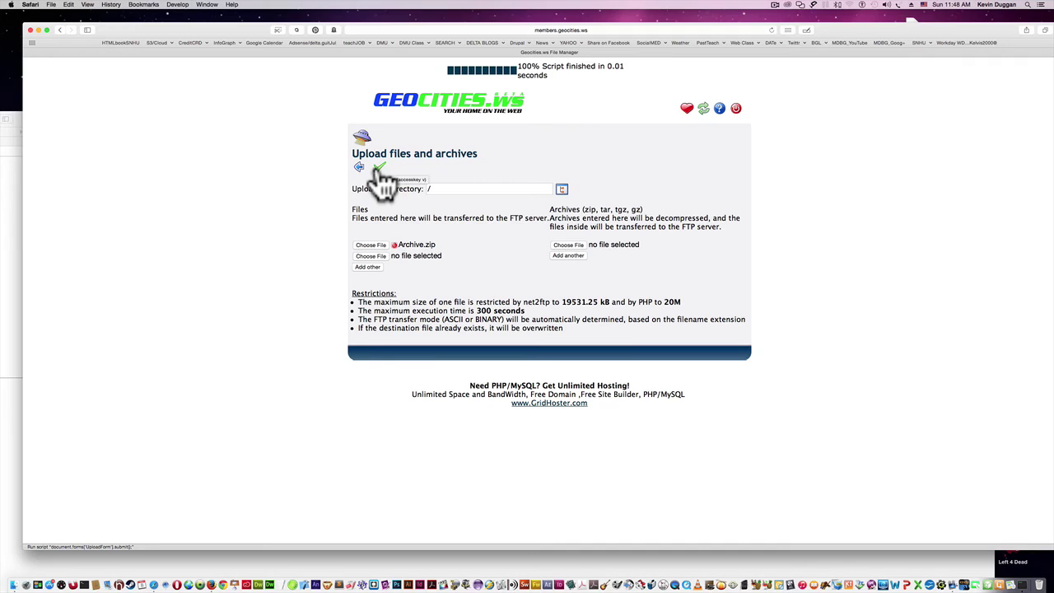
left_click(378, 167)
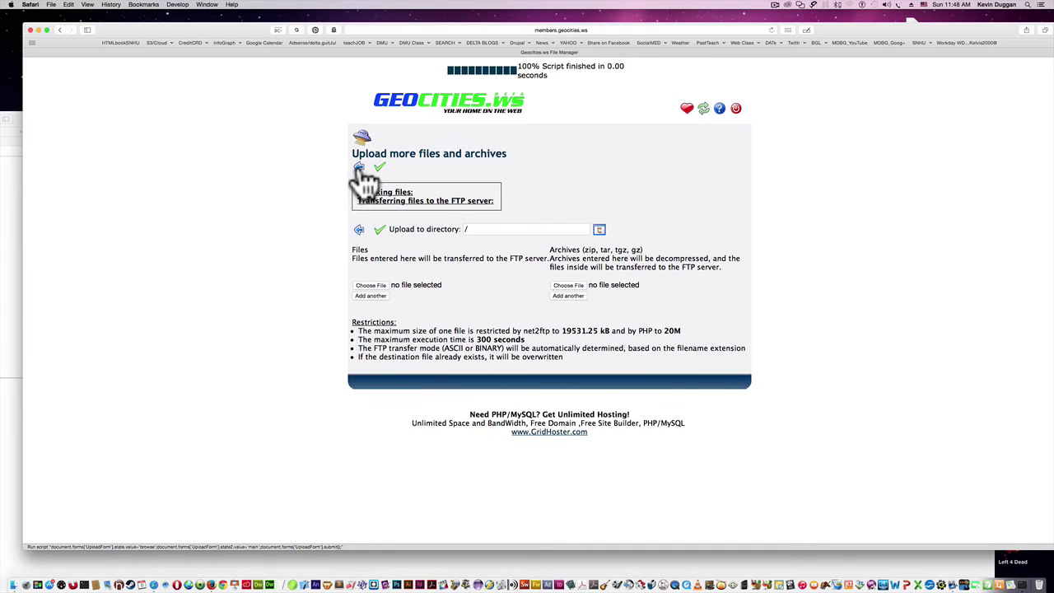
left_click(359, 167)
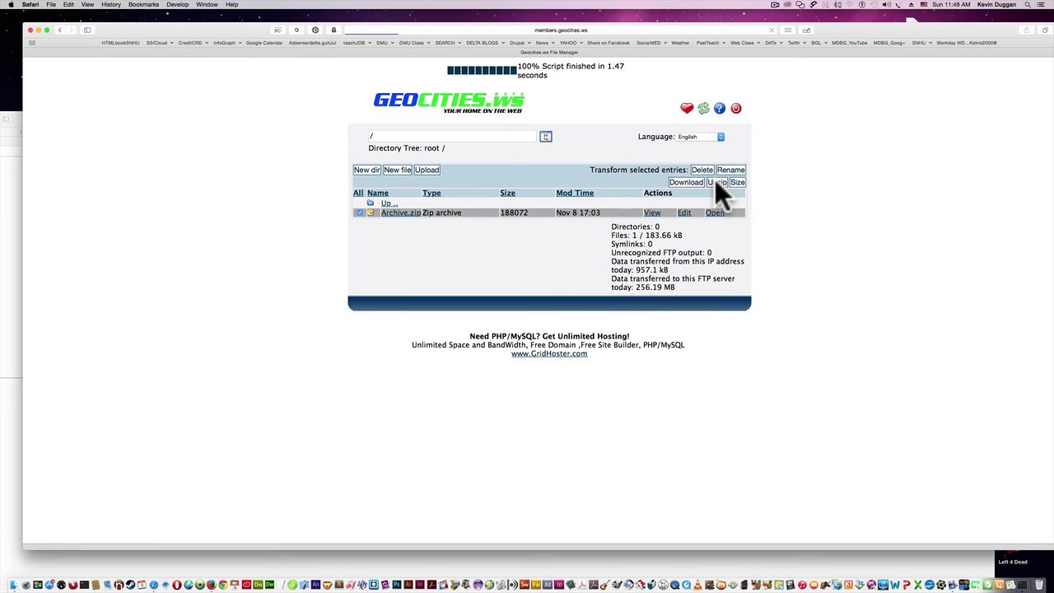
- Unzip Archive.zip into the root folder (/) and return to the file list
left_click(715, 183)
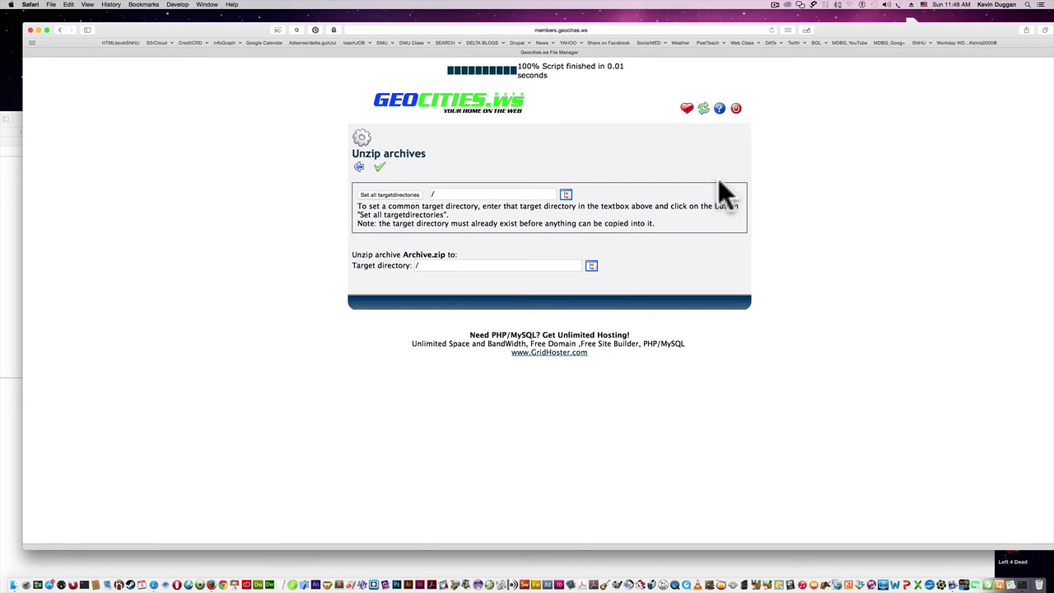
left_click(377, 165)
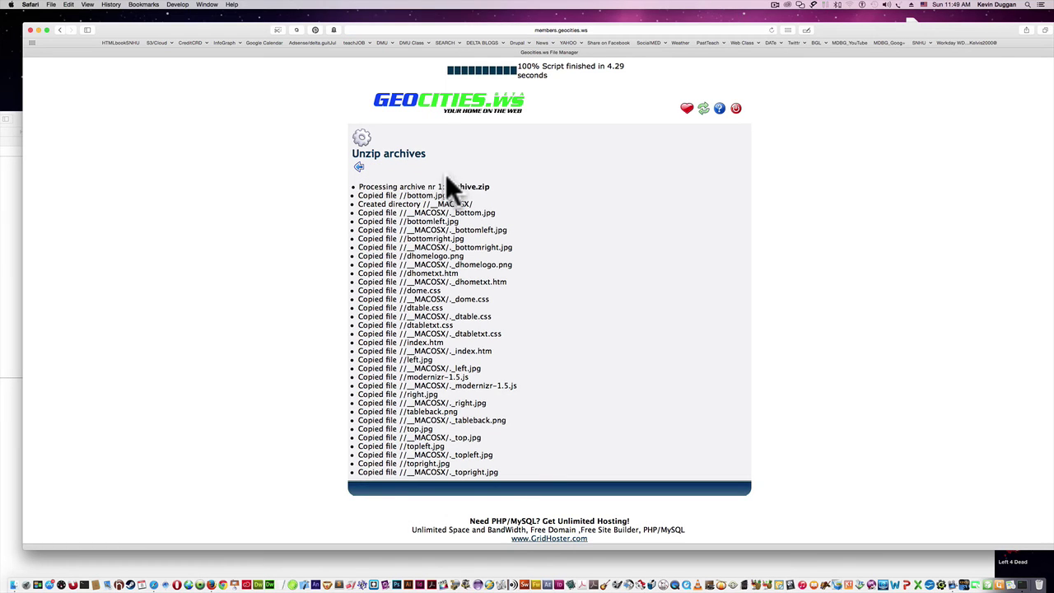
left_click(358, 165)
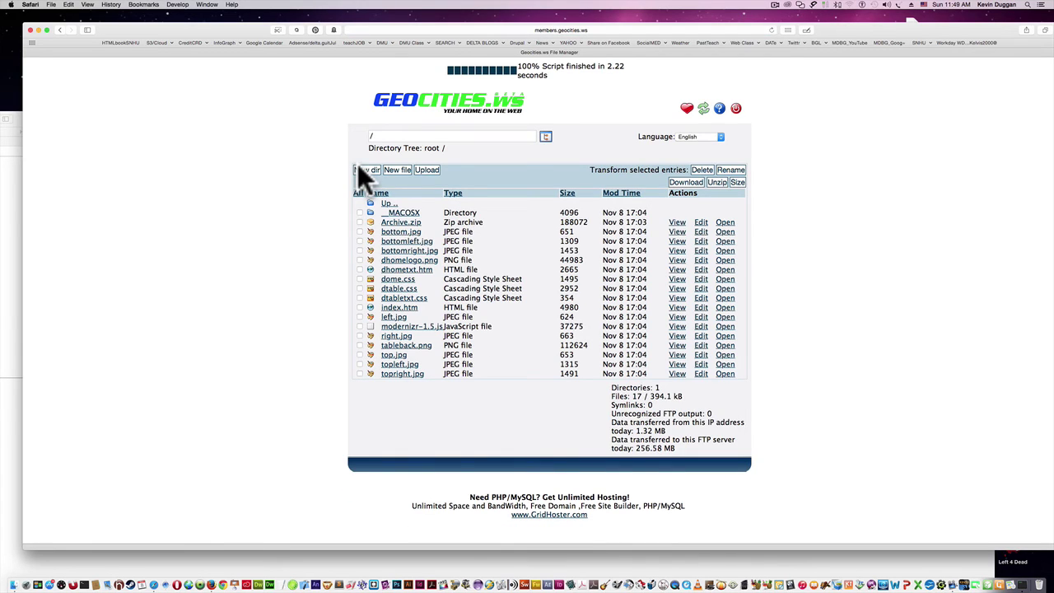
left_click(359, 220)
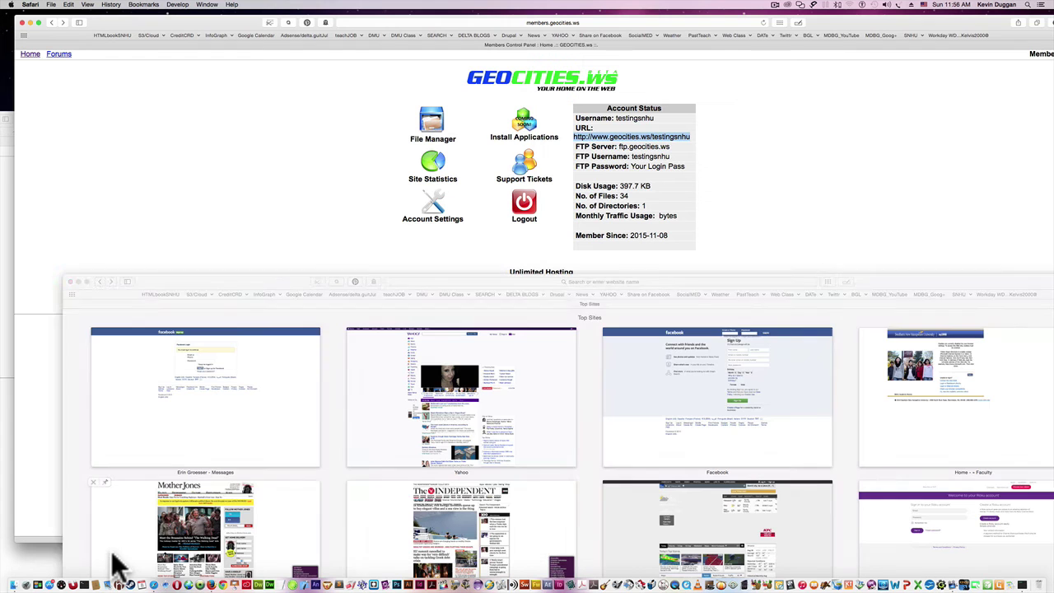
- Paste the copied testingsnhu Geocities.ws address into a new Safari window and load it
mouse_move(247, 278)
left_mouse_down()
mouse_move(248, 56)
mouse_move(201, 33)
left_mouse_up()
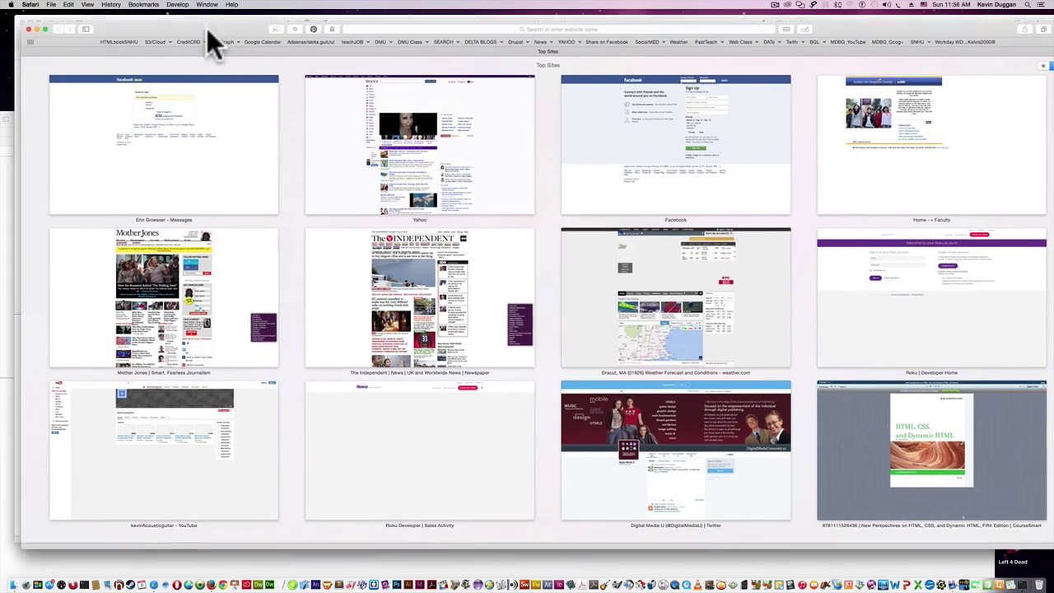
left_click(398, 36)
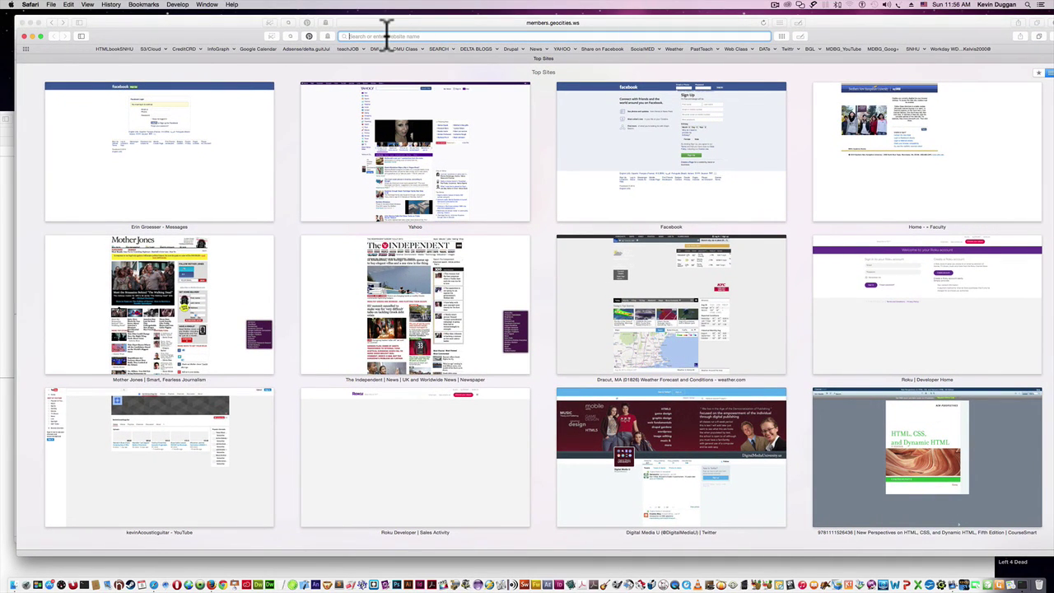
right_click(387, 38)
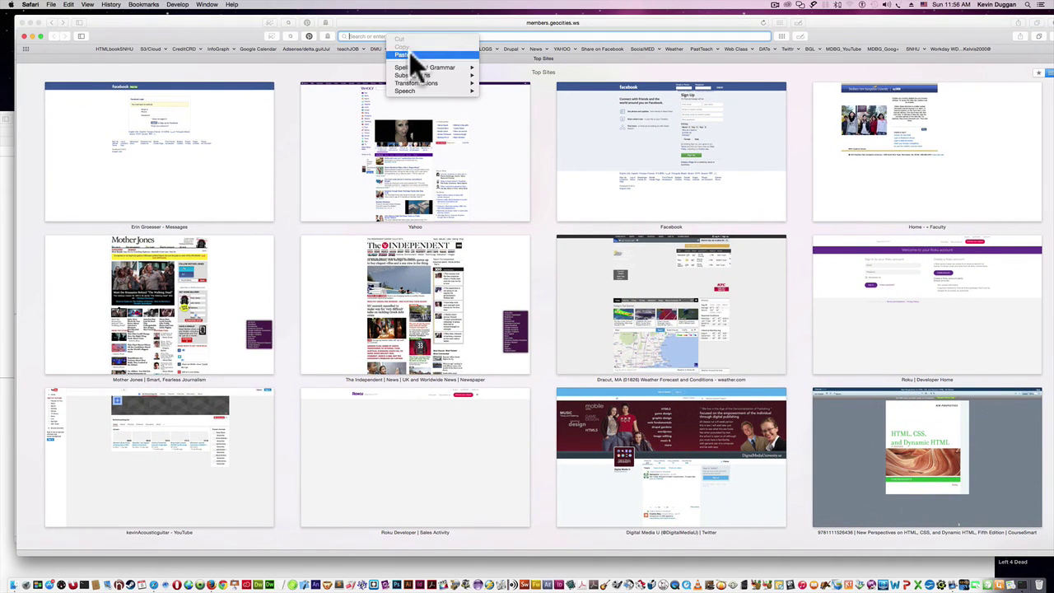
left_click(410, 52)
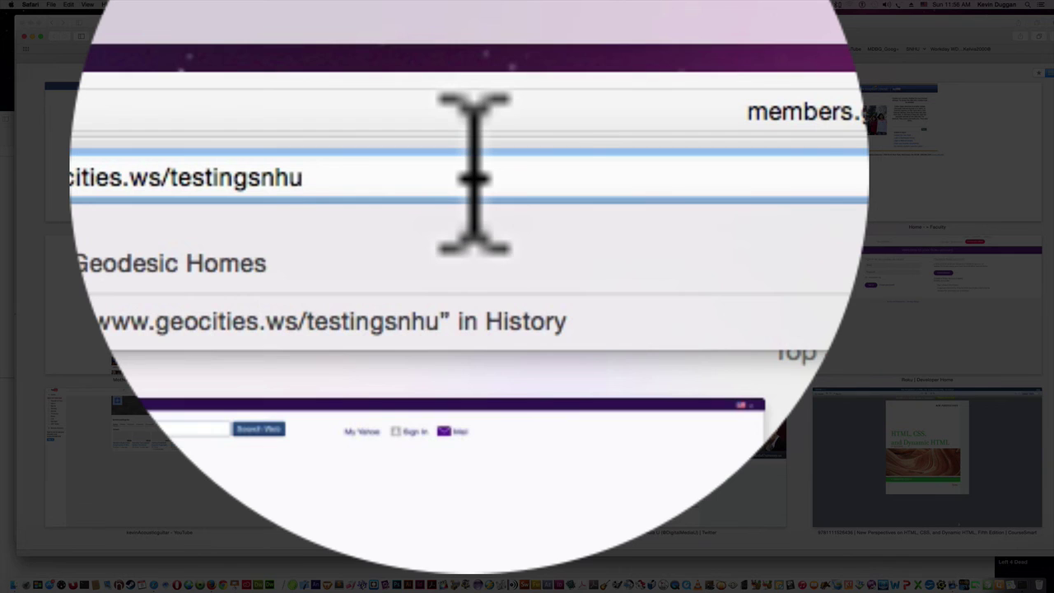
key("Return")
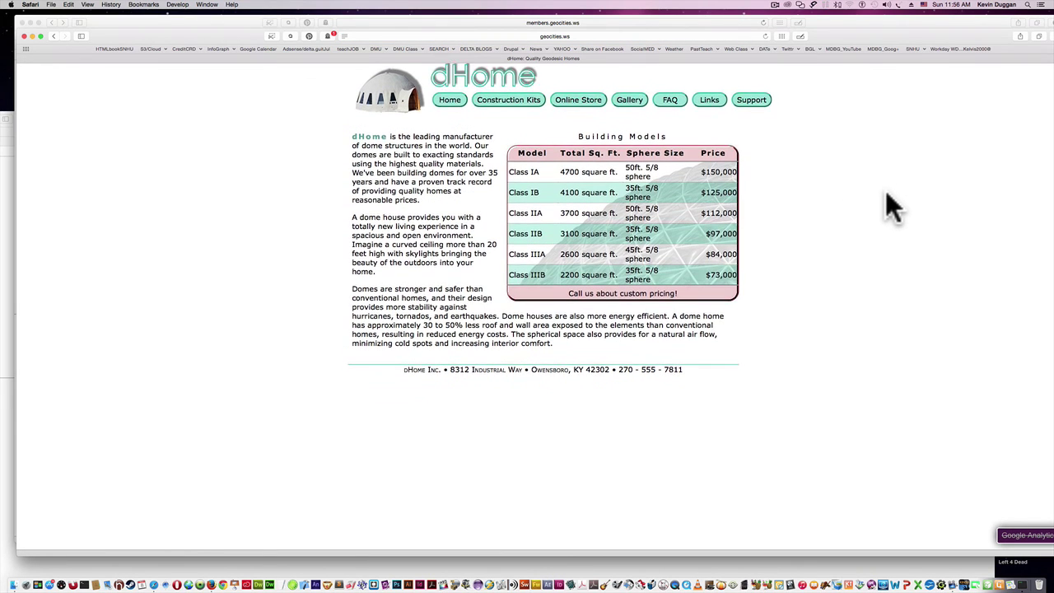
left_click(574, 35)
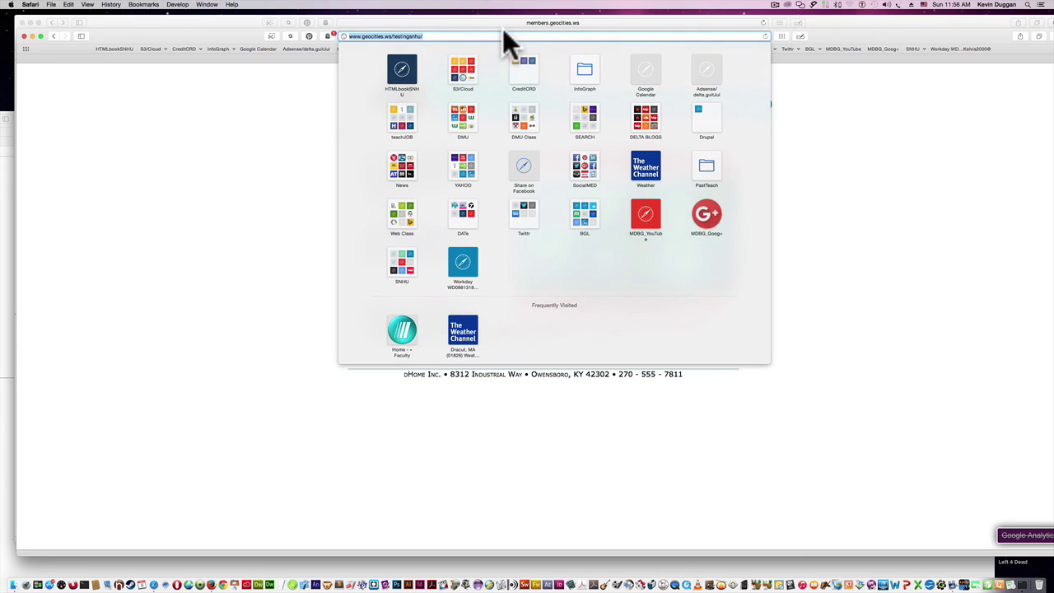